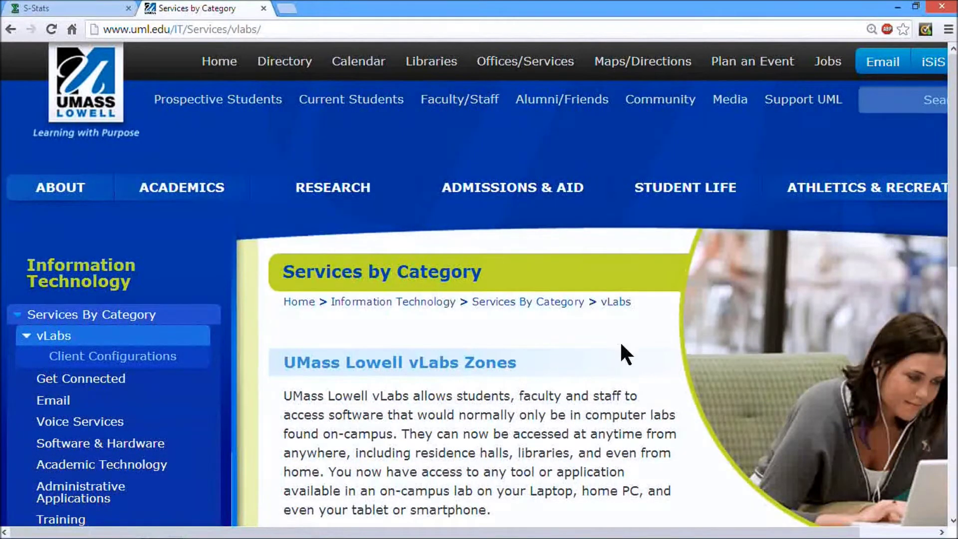
scroll(621, 345, "down", 1)
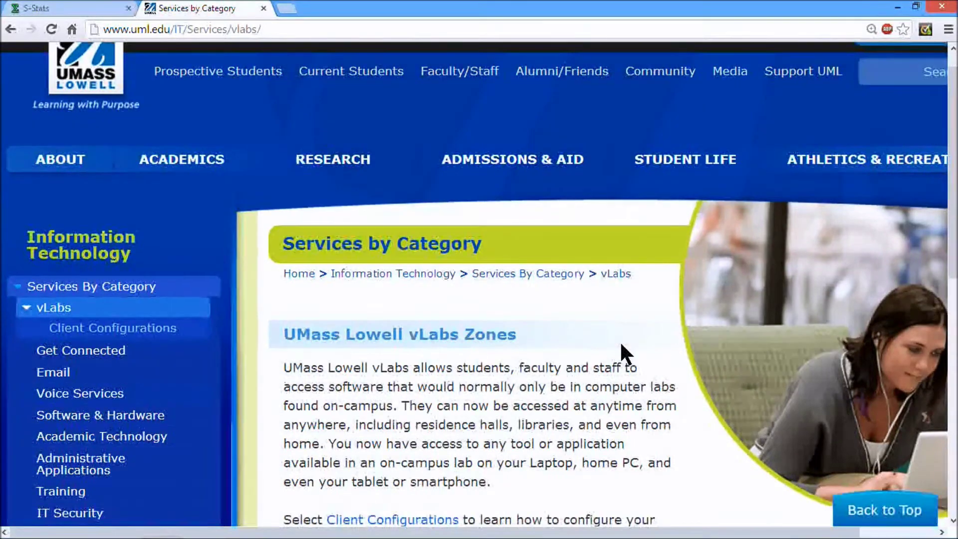
scroll(621, 346, "down", 3)
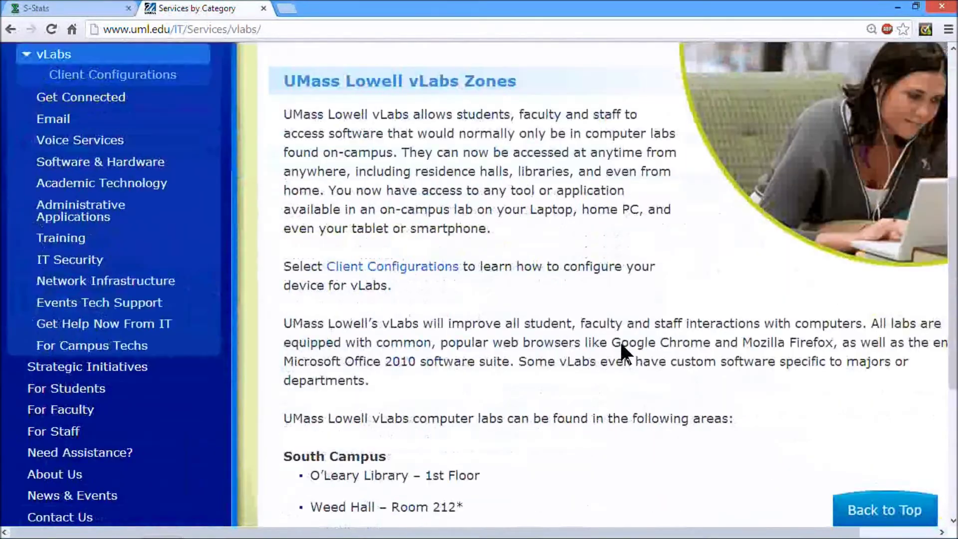
Step: Reach the Windows client instructions via the Client Configurations page
left_click(443, 270)
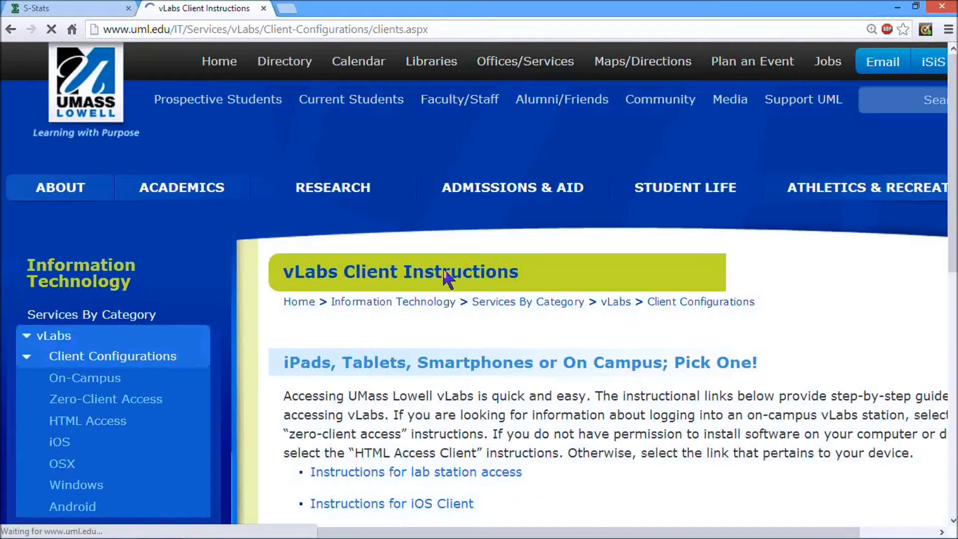
left_click_drag(953, 100, 953, 259)
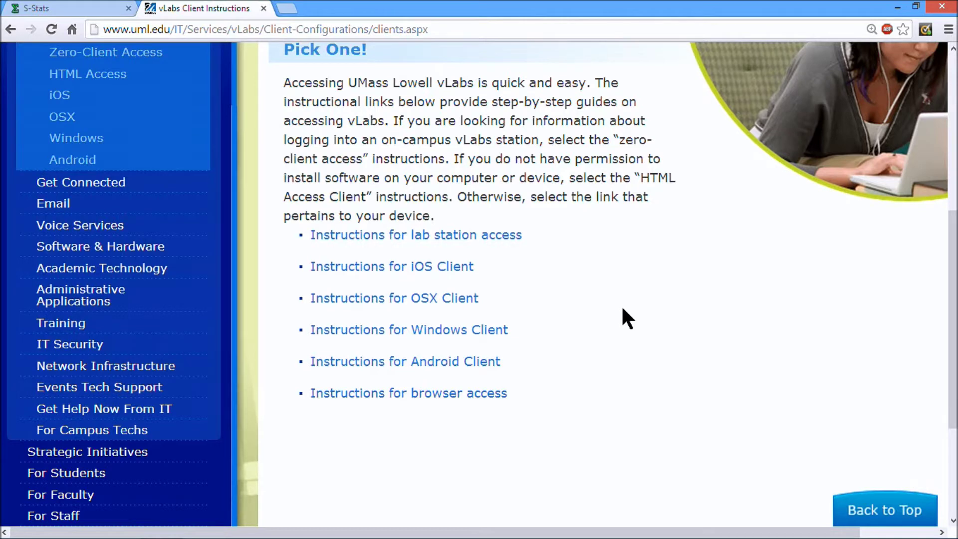
left_click(498, 333)
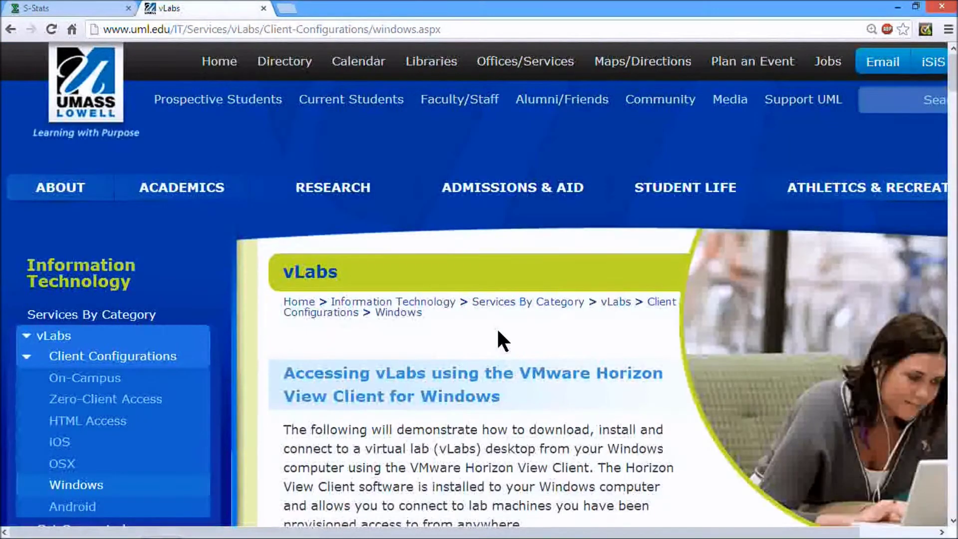
scroll(480, 299, "down", 1)
scroll(480, 300, "down", 2)
scroll(480, 300, "down", 1)
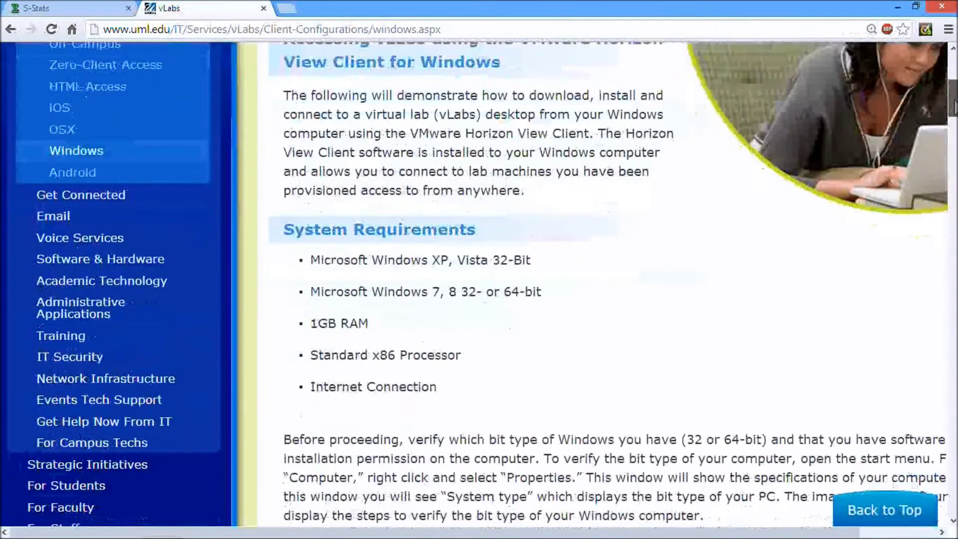
scroll(479, 300, "down", 1)
scroll(537, 136, "down", 3)
scroll(537, 135, "down", 2)
scroll(537, 136, "down", 2)
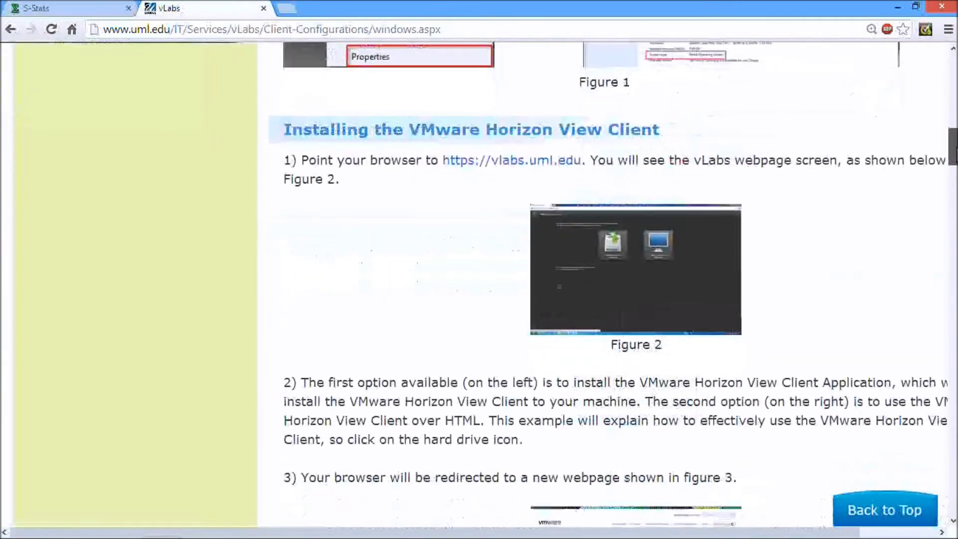
left_click(461, 161)
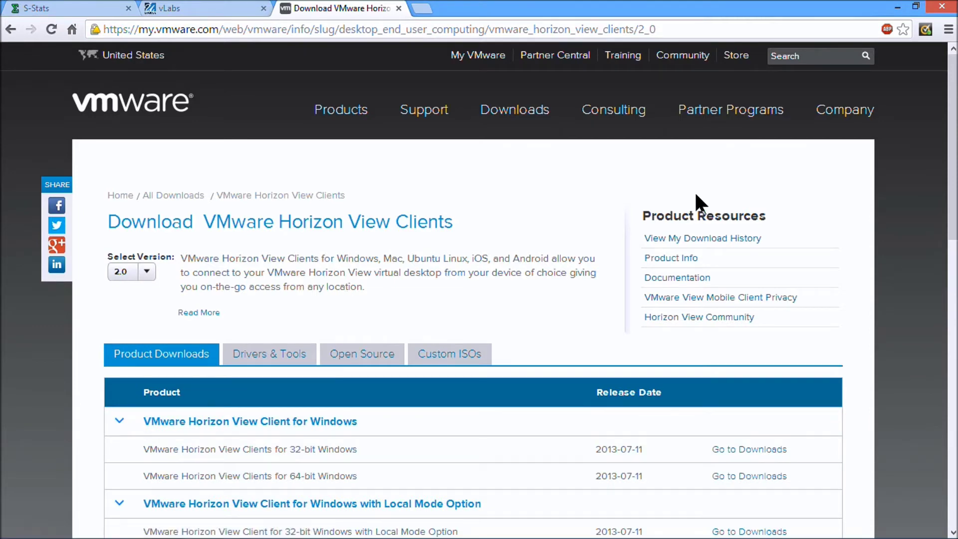
left_click_drag(955, 148, 956, 239)
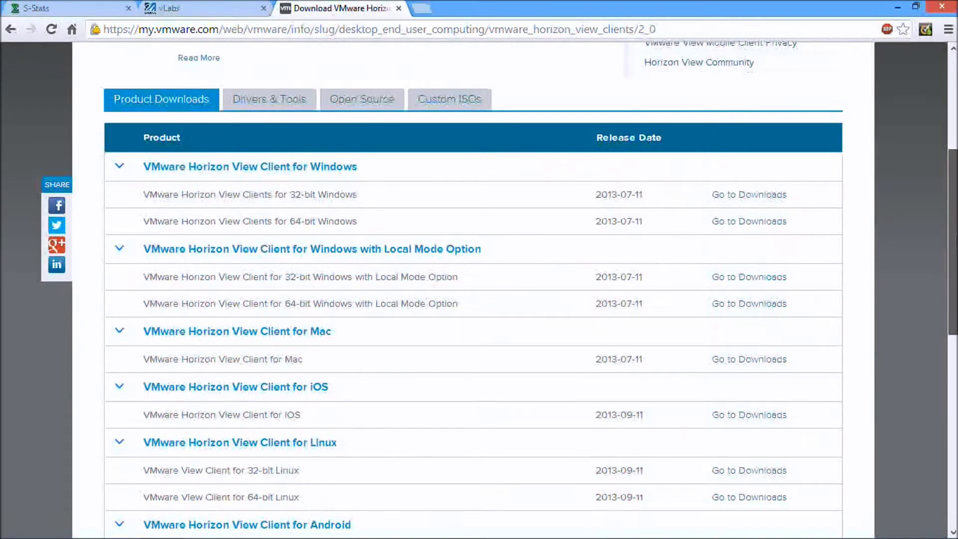
scroll(480, 299, "down", 1)
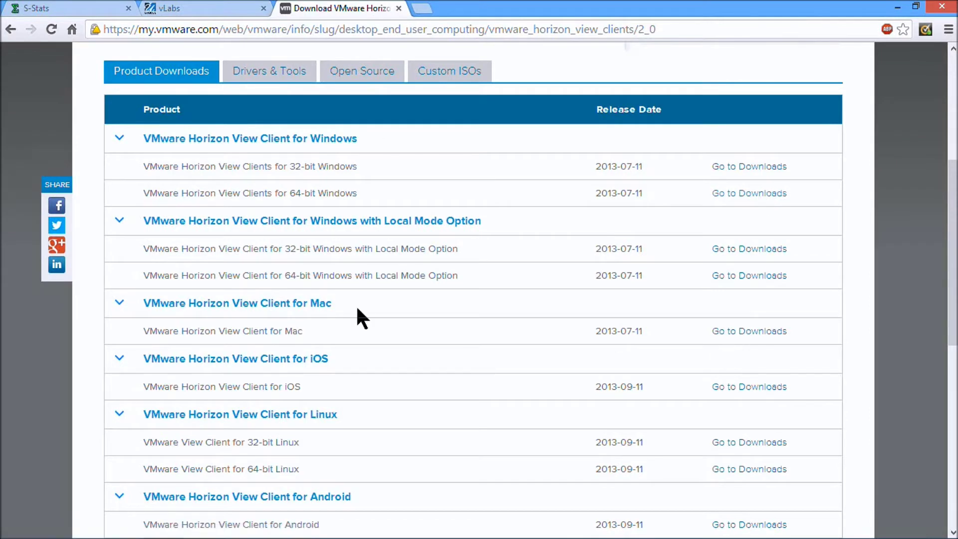
Step: Download the 64-bit Windows Horizon View Client installer from VMware
left_click(771, 193)
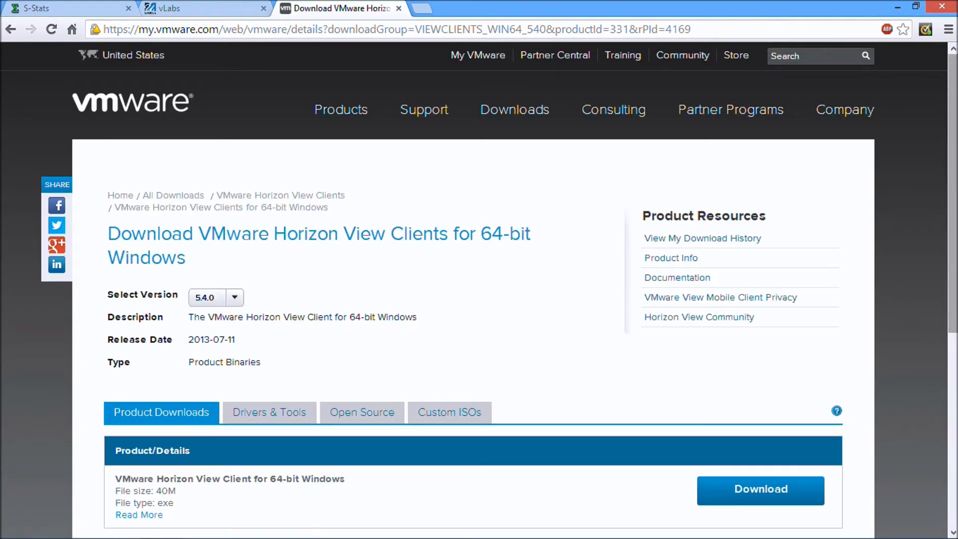
left_click_drag(952, 215, 952, 301)
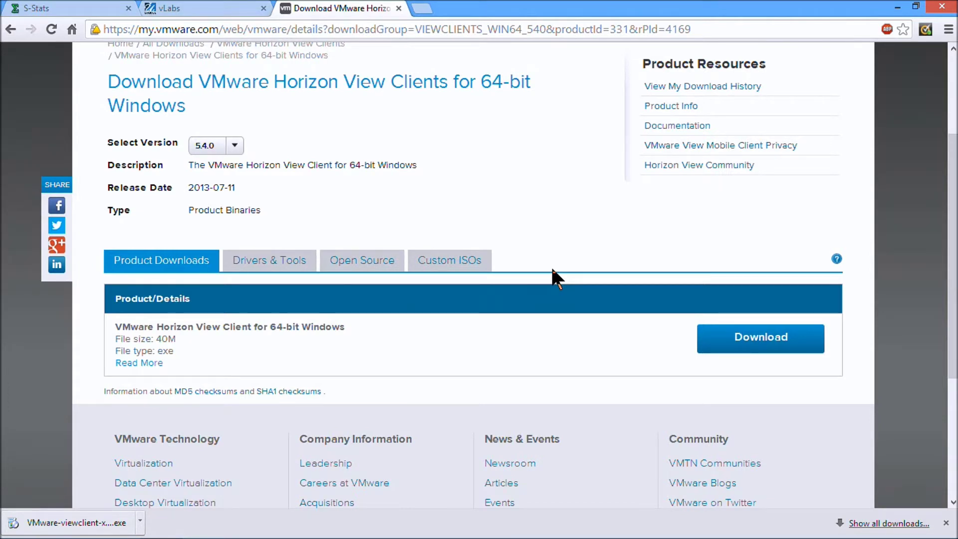
Step: Run the downloaded installer, accept the license and keep the default features
left_click(75, 523)
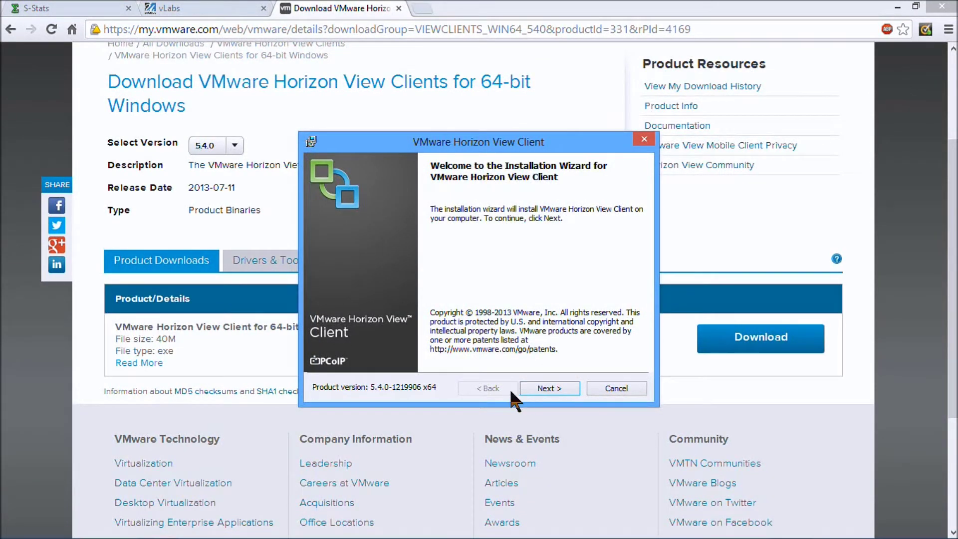
left_click(558, 387)
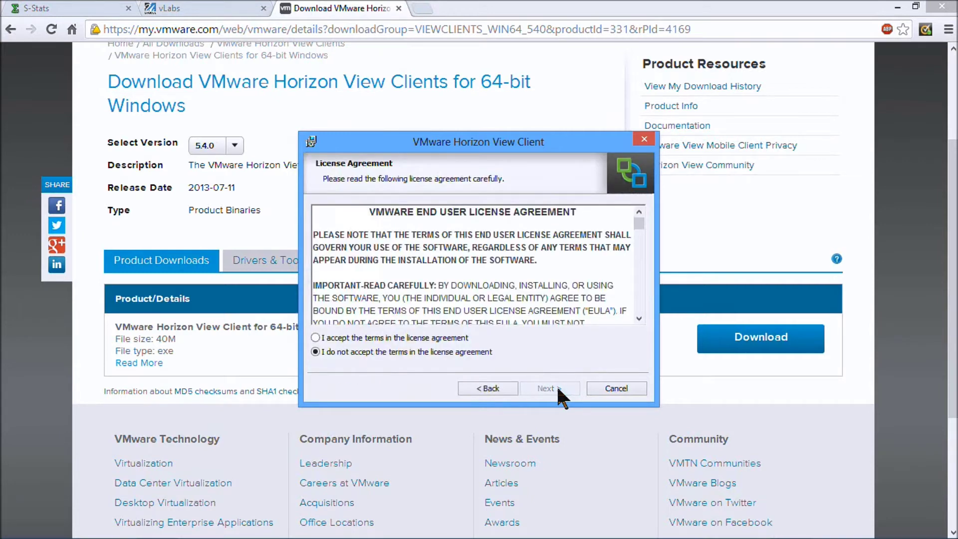
left_click(316, 337)
left_click_drag(644, 225, 638, 316)
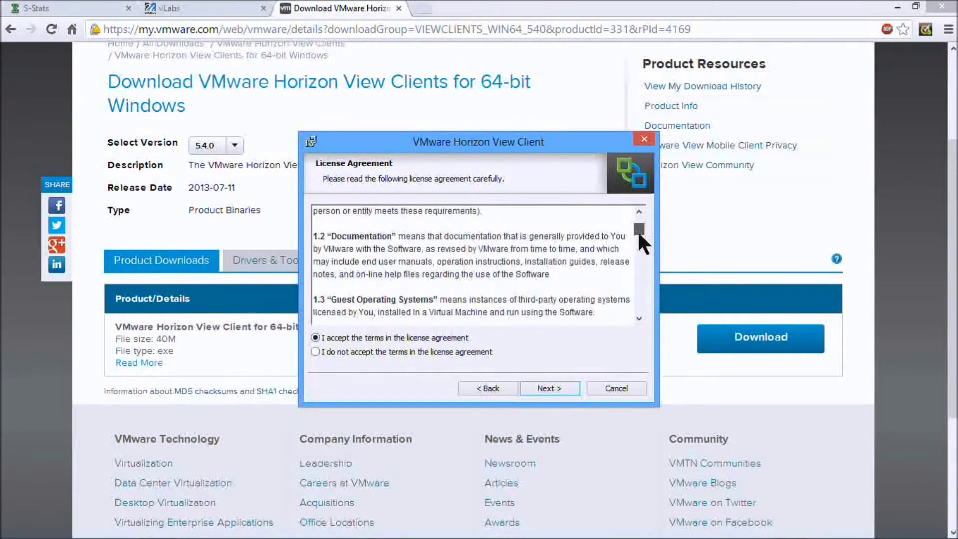
left_click(561, 389)
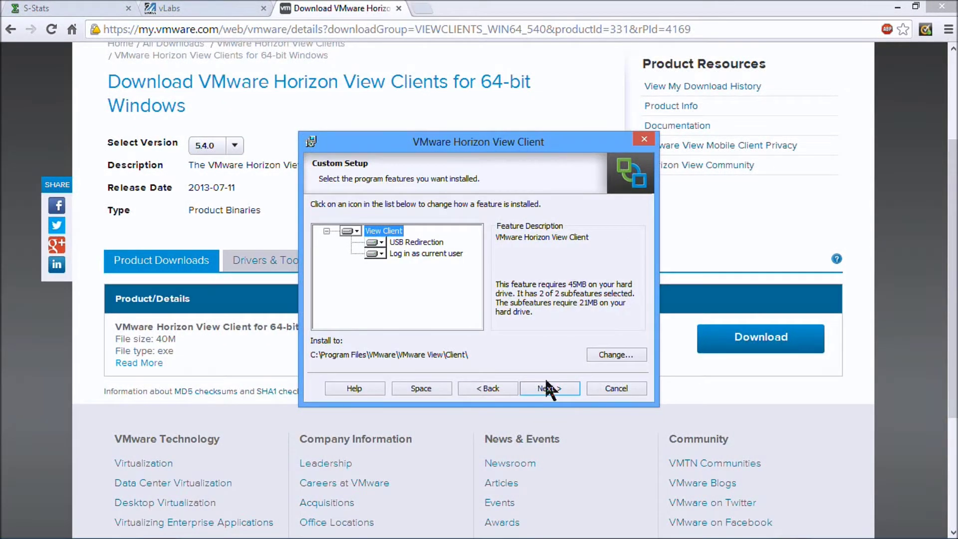
left_click(555, 385)
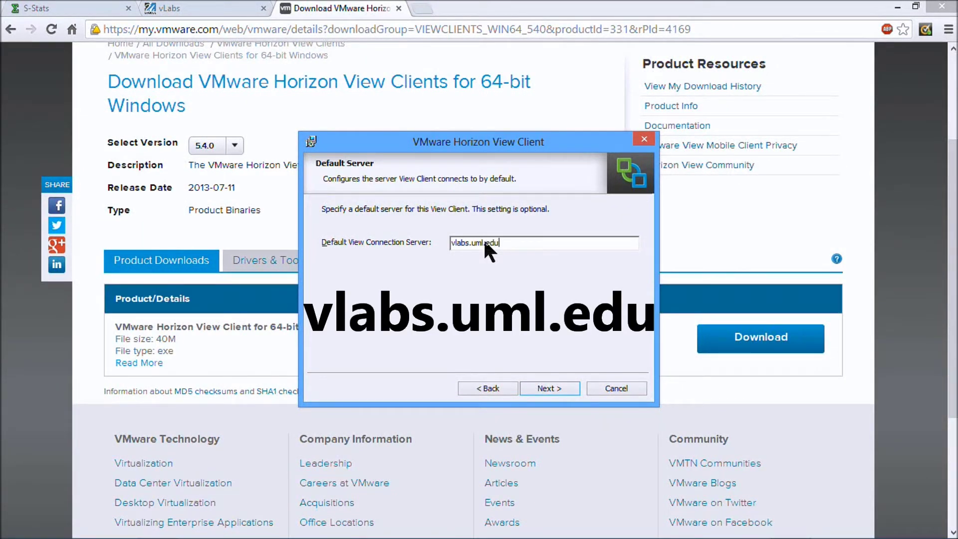
Step: Keep vlabs.uml.edu as default server, single sign-on and both shortcuts, then install and finish
left_click(561, 386)
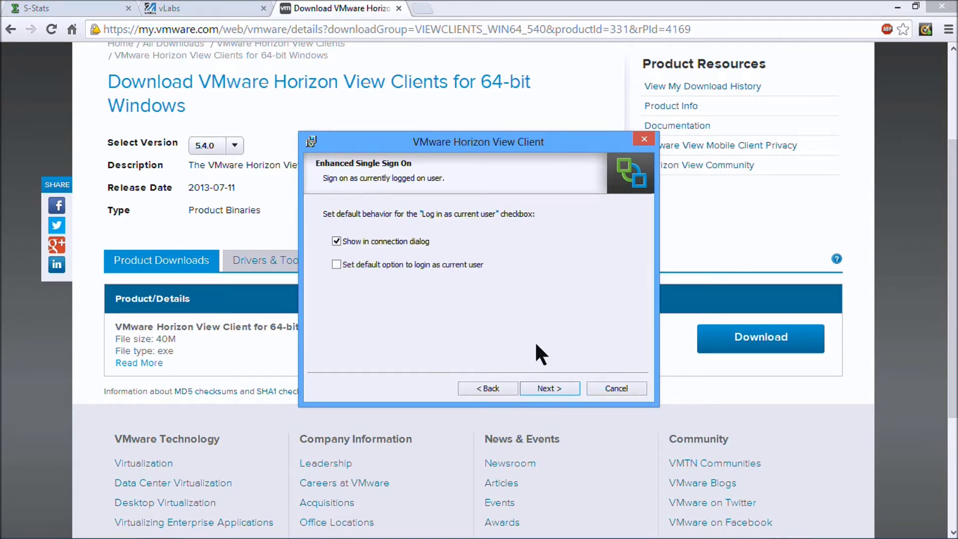
left_click(559, 387)
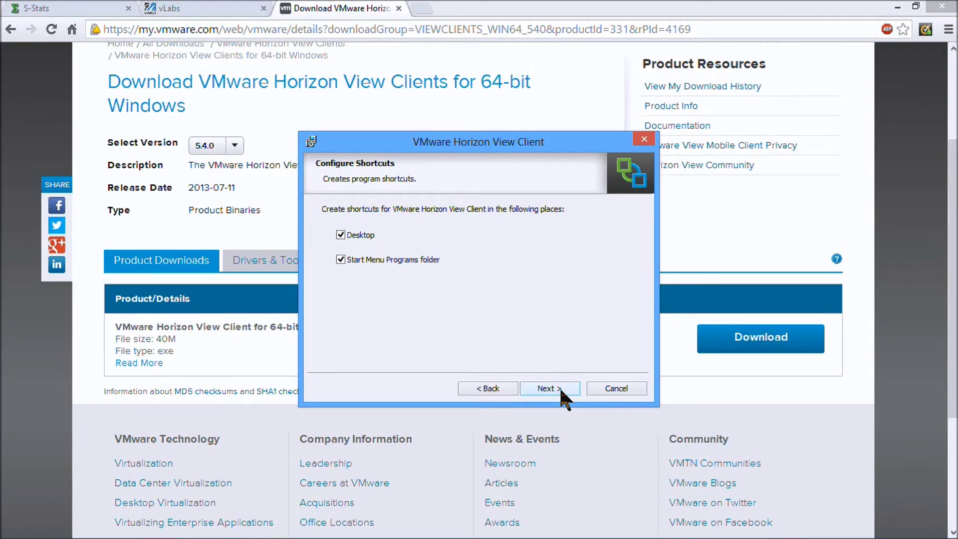
left_click(559, 387)
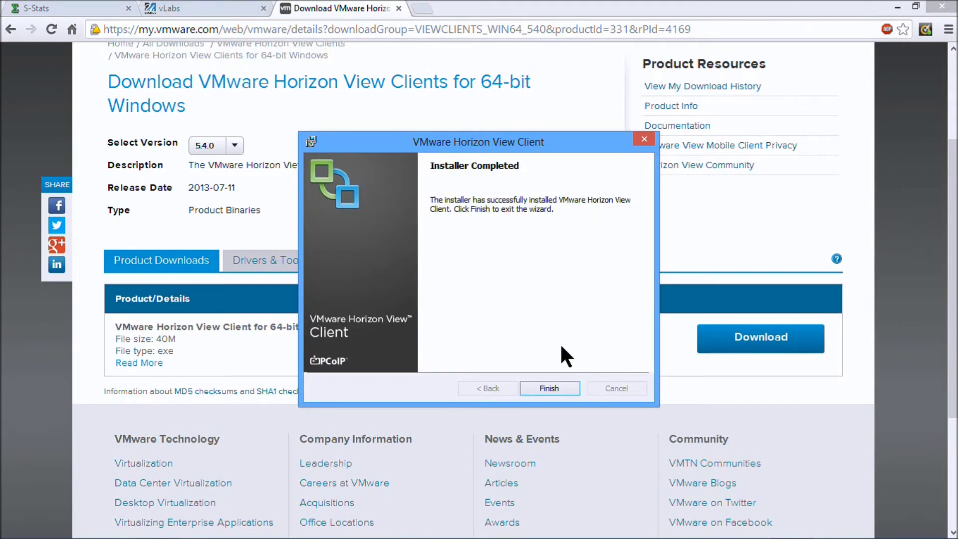
left_click(564, 384)
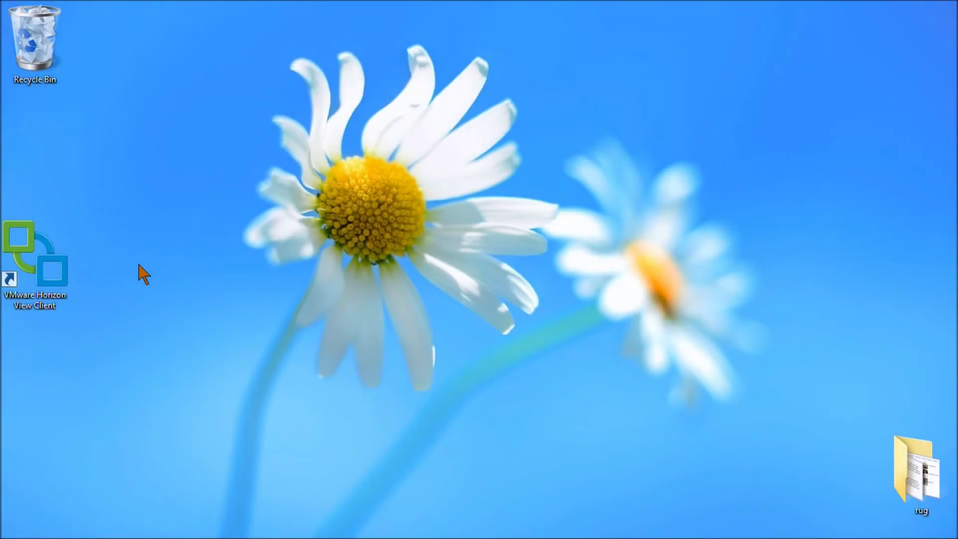
Step: Launch the new Horizon View Client shortcut and connect to the vlabs.uml.edu server
left_click_drag(45, 258, 219, 313)
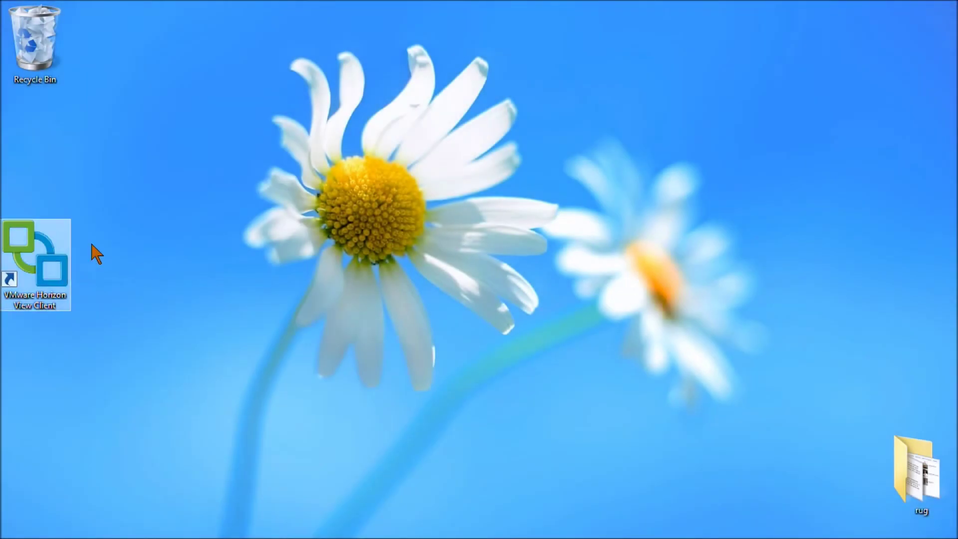
left_click(217, 304)
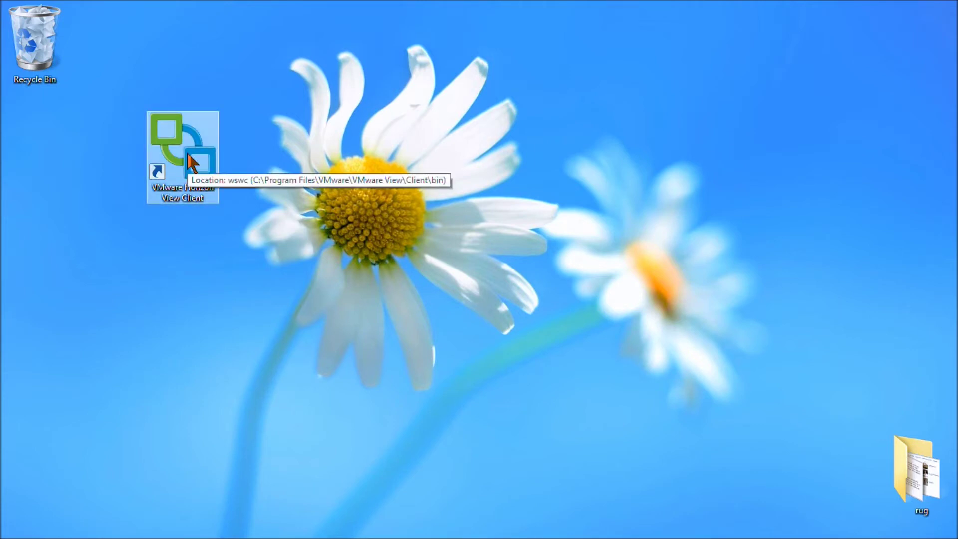
double_click(218, 157)
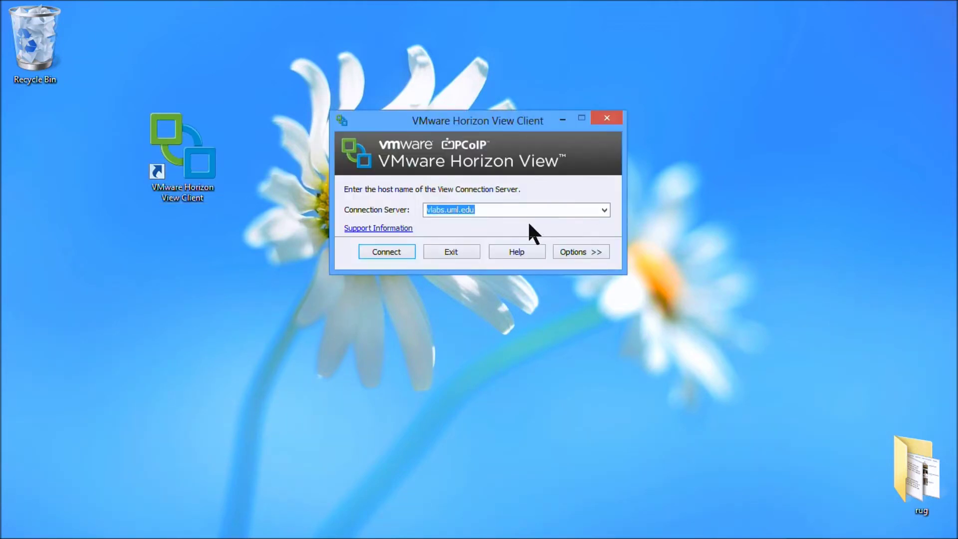
left_click(389, 252)
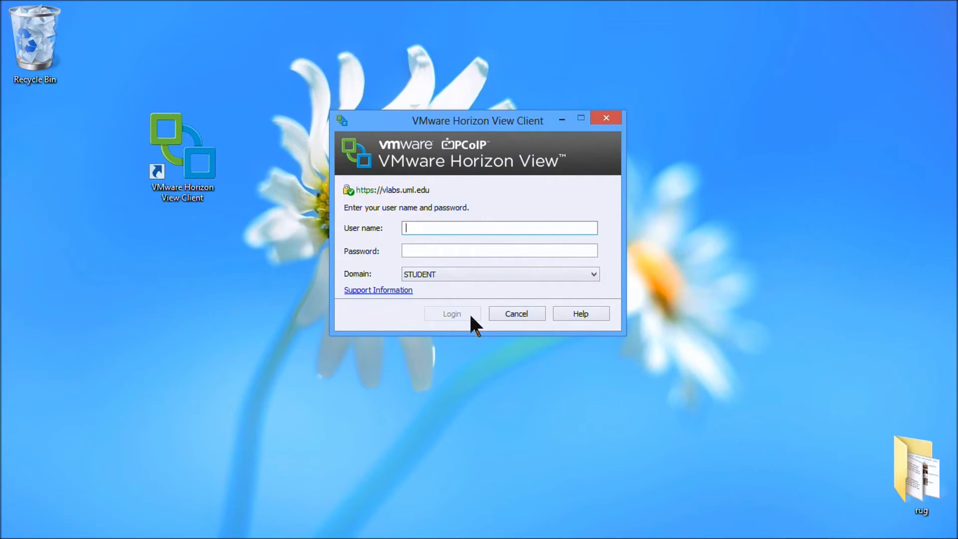
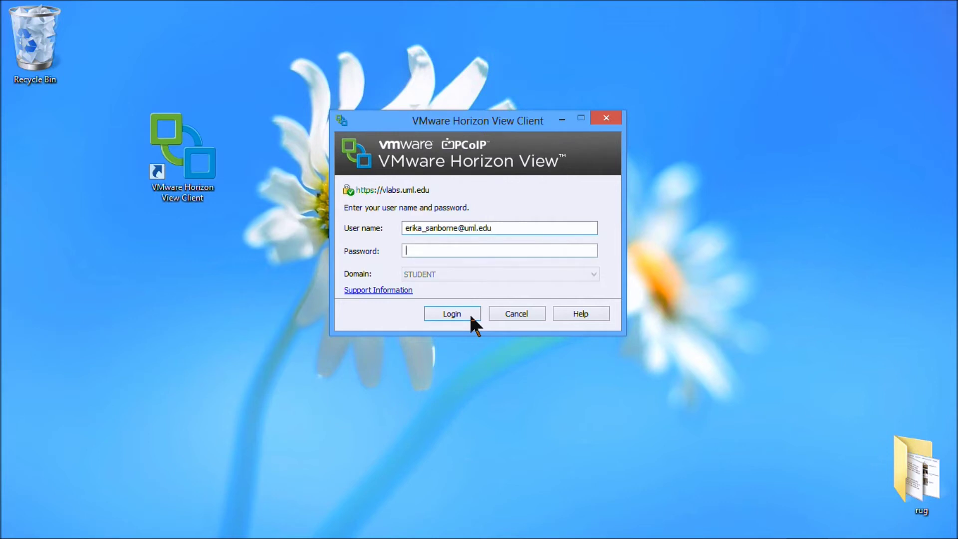
Step: Log in with user name and password and connect to the Library Commons desktop
key("Tab")
type("••••••••")
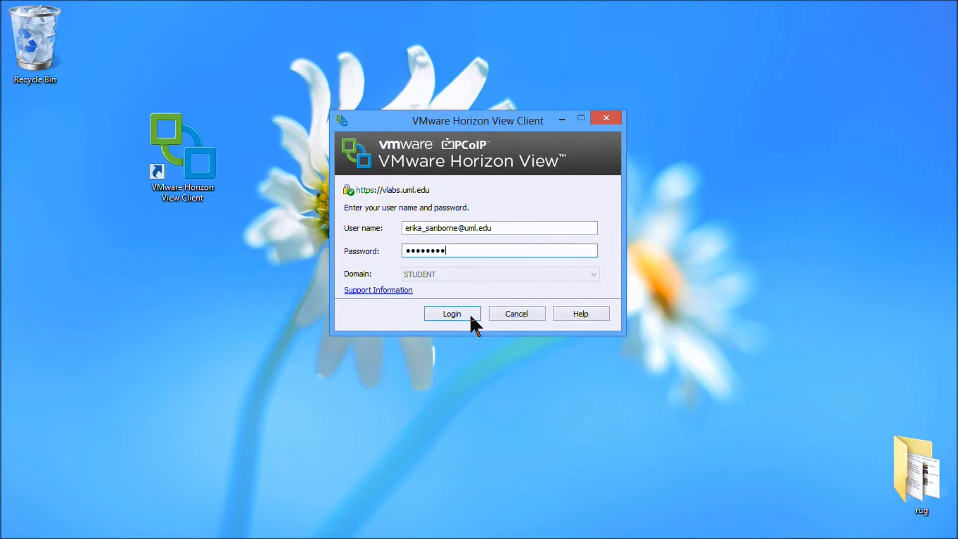
type("•")
left_click(470, 308)
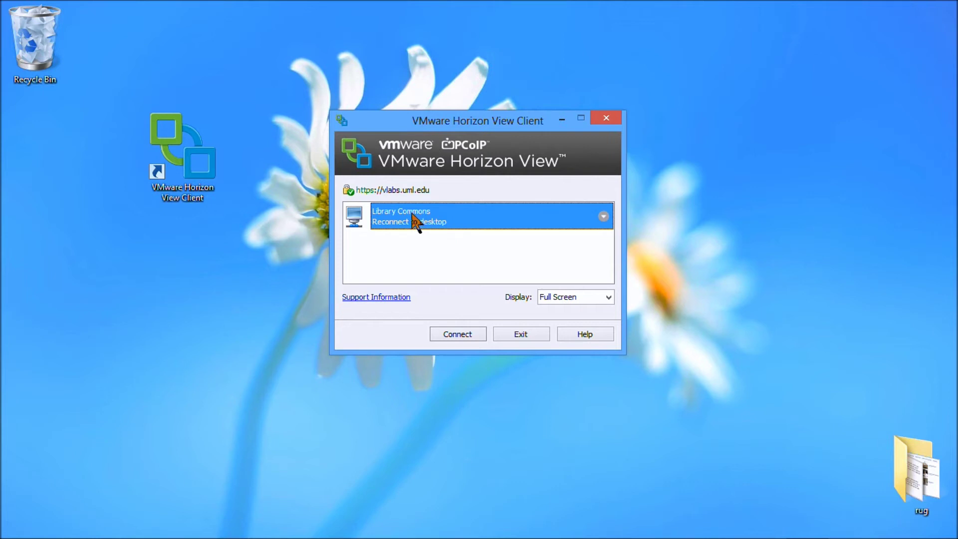
left_click(455, 334)
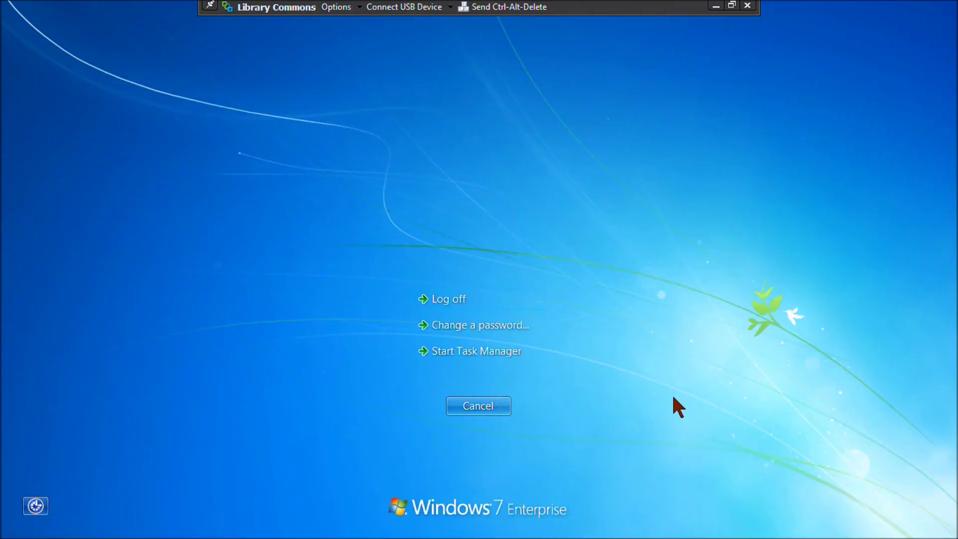
Step: Dismiss the security screen and connect the SanDisk Staples Relay USB drive
left_click(501, 408)
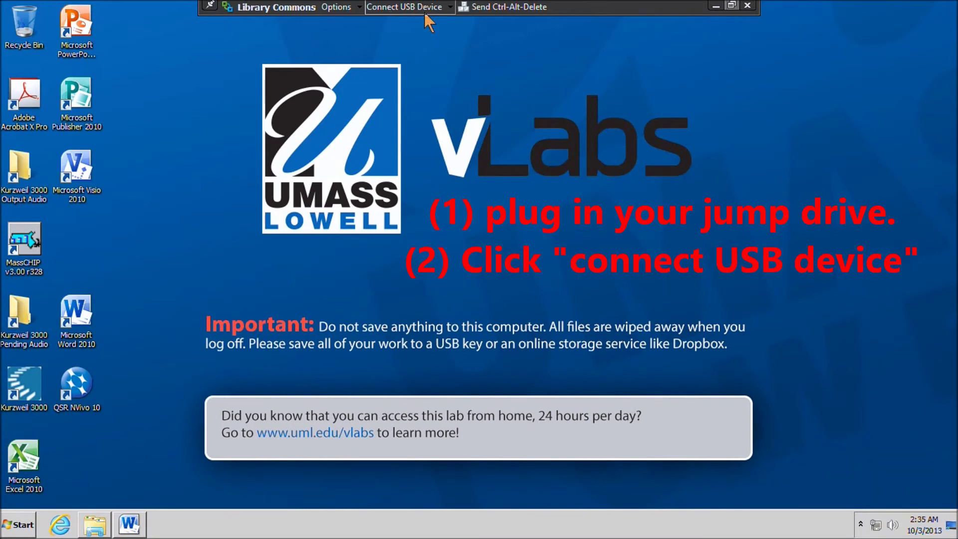
left_click(417, 14)
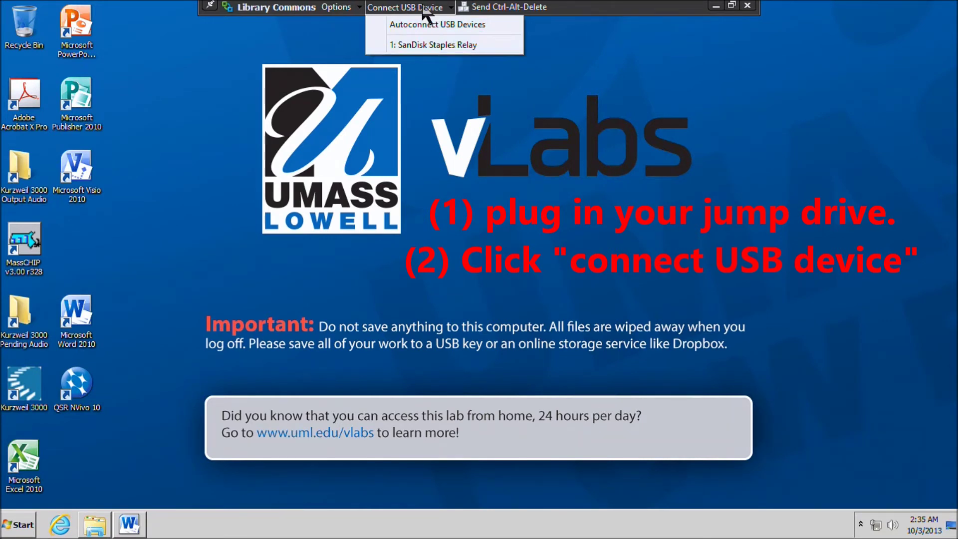
left_click(448, 46)
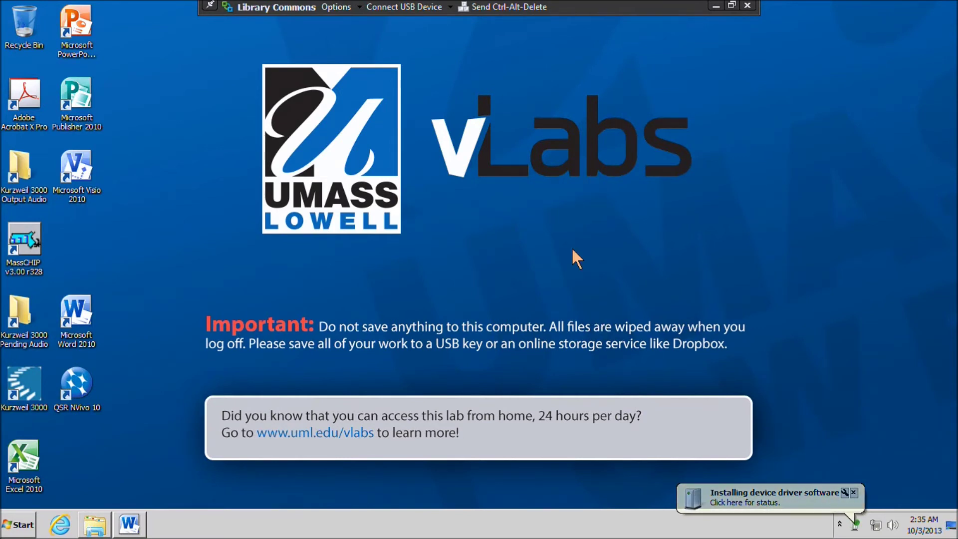
Step: Close the device-ready balloon and bring up the remote desktop's Start menu
left_click(854, 493)
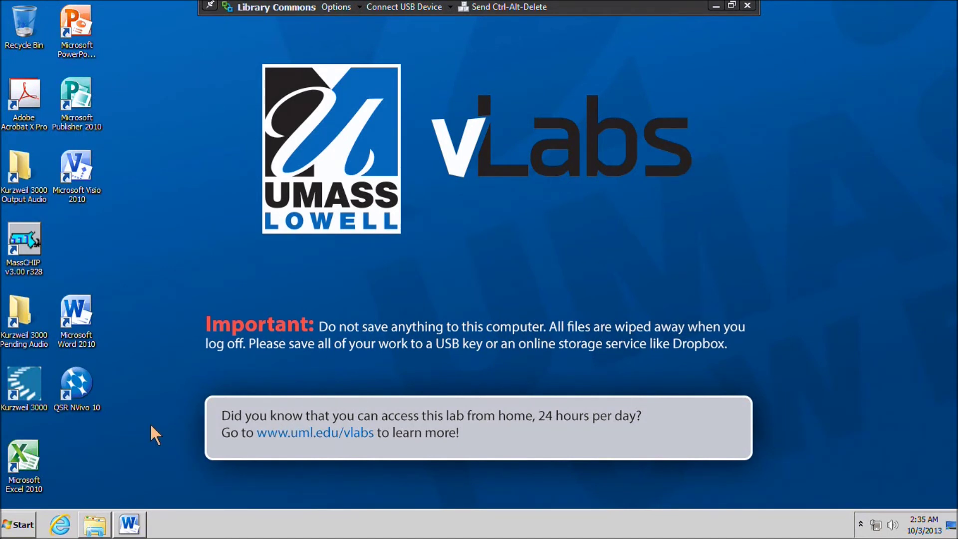
left_click(23, 525)
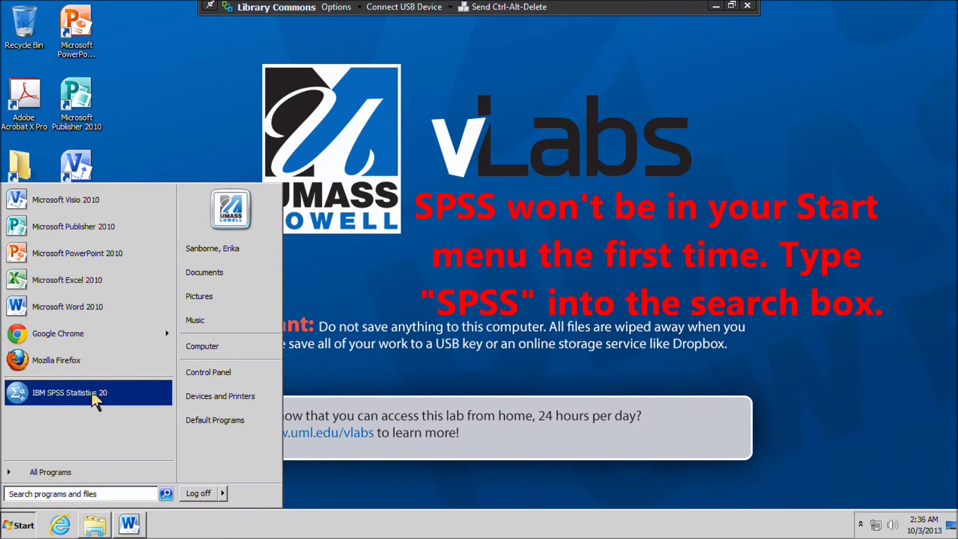
Step: Launch IBM SPSS Statistics 20 with the 'Type in data' blank dataset
left_click(94, 400)
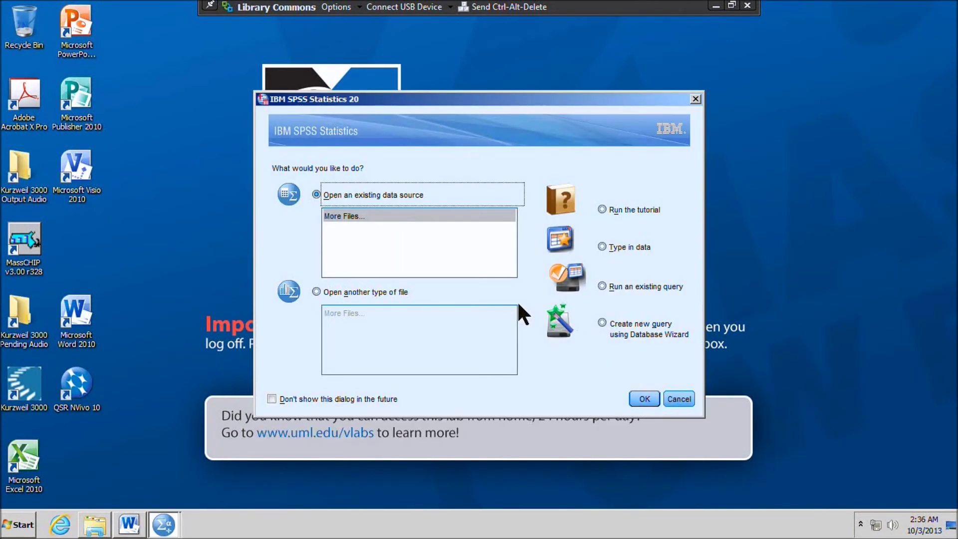
left_click(602, 247)
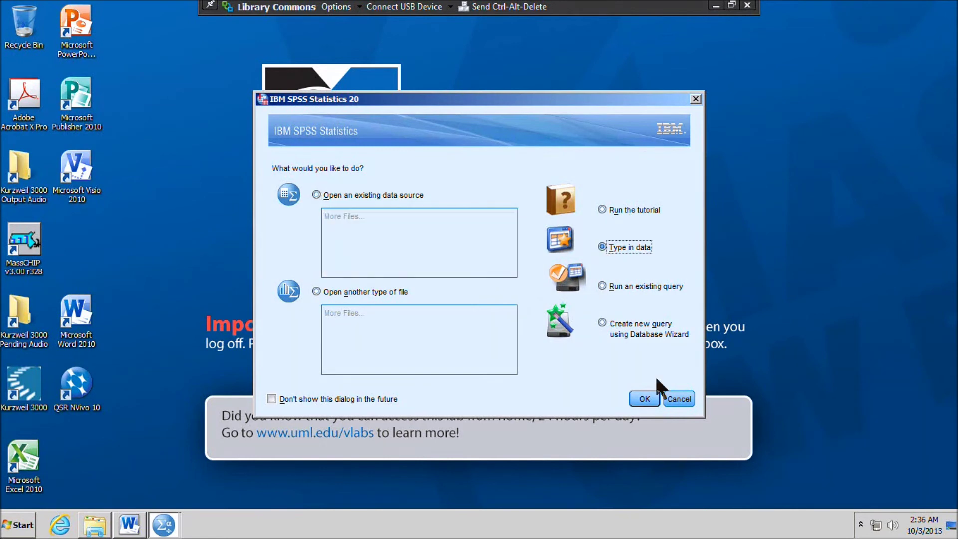
left_click(644, 398)
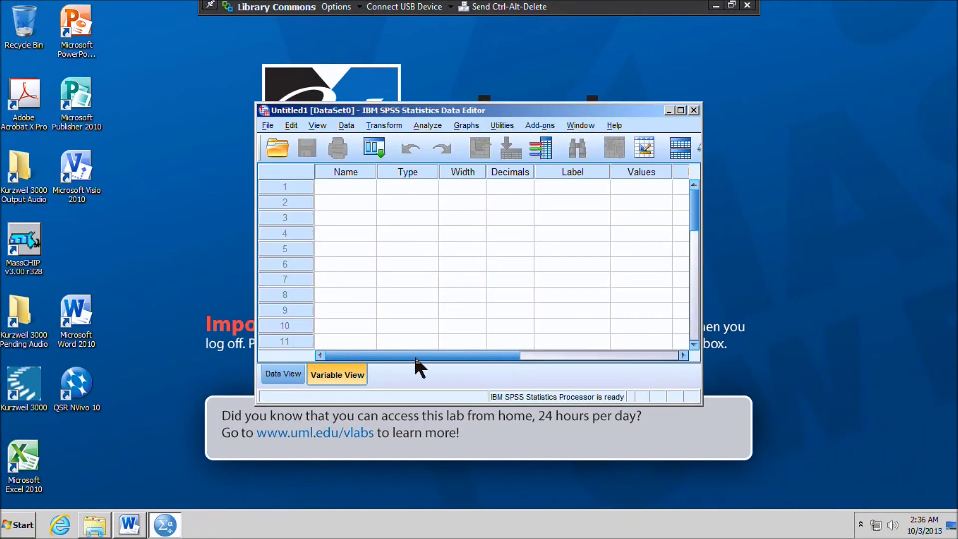
Step: Name the first variable testname and switch to a maximized Data View
left_click(348, 191)
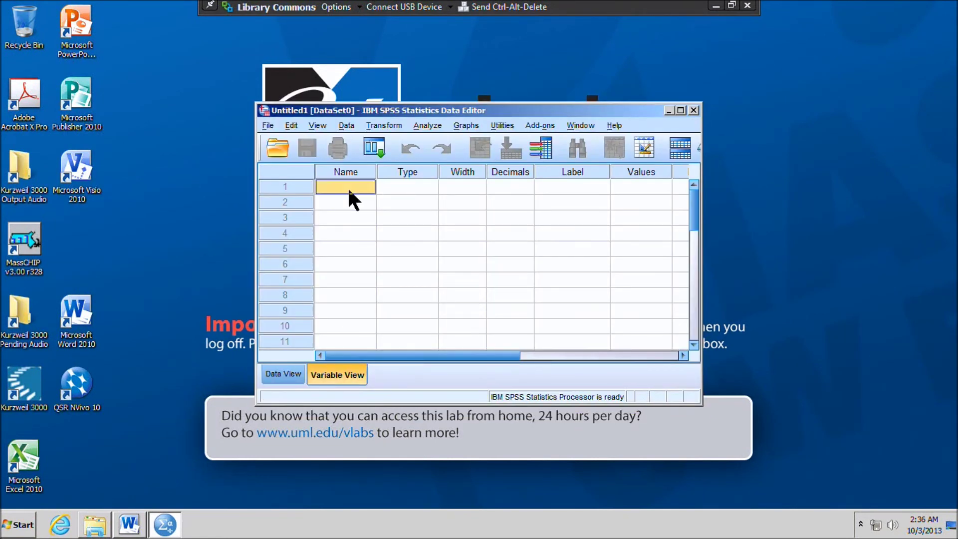
type("name")
key("Return")
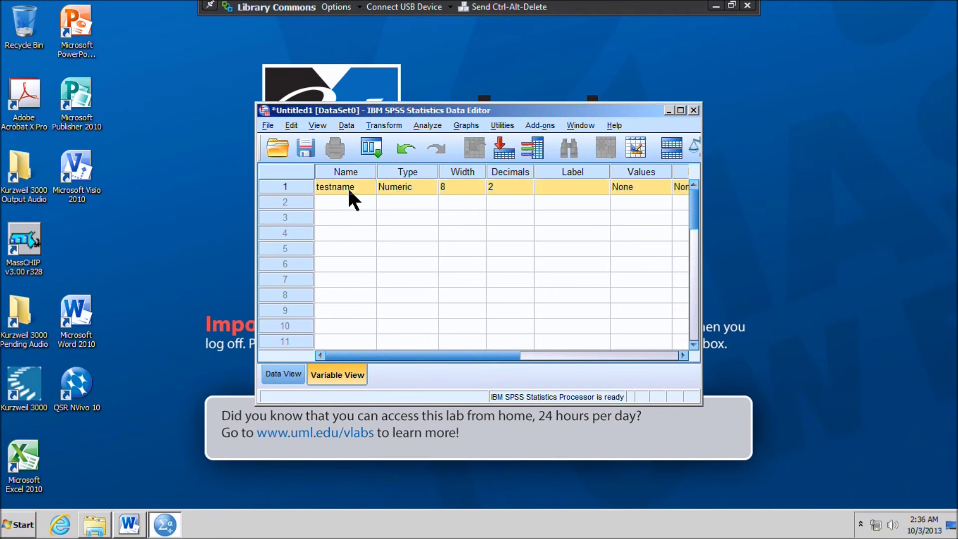
left_click(284, 373)
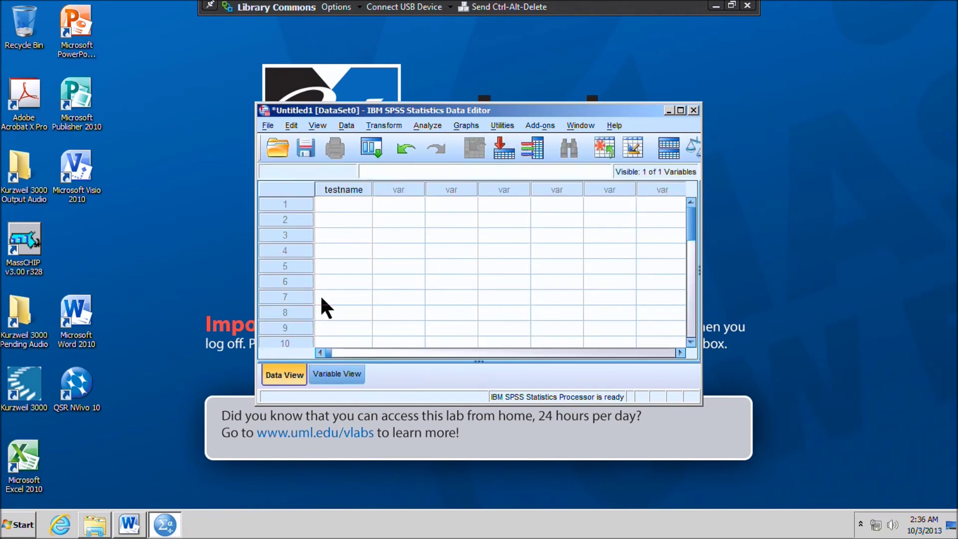
left_click(681, 110)
Step: Enter the values 4, 3, 2, 1, 12, 1, 4 under testname, glancing at the Analyze menu
left_click(97, 98)
type("1")
key("Return")
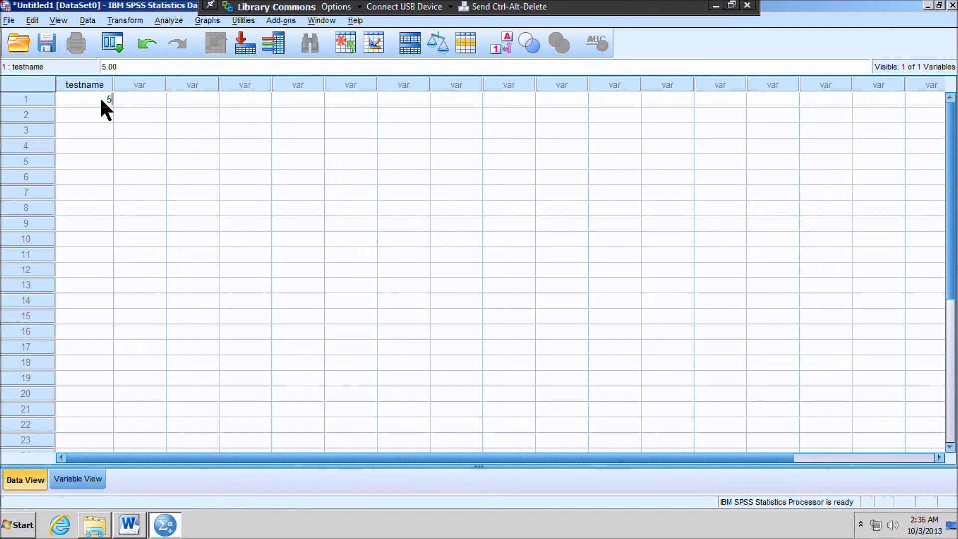
type("2")
key("Return")
type("3 1 12")
key("Return")
type("1 ")
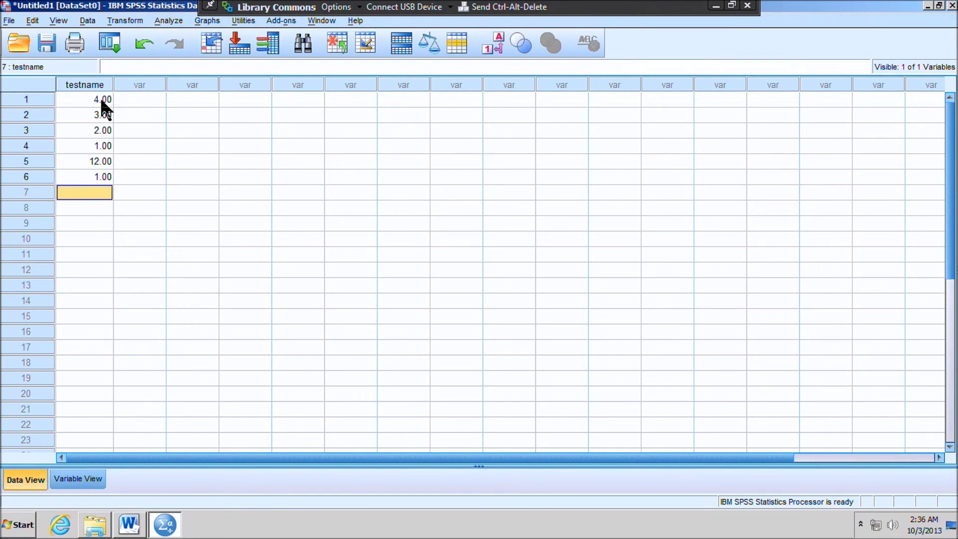
type("4")
left_click(169, 20)
mouse_move(209, 51)
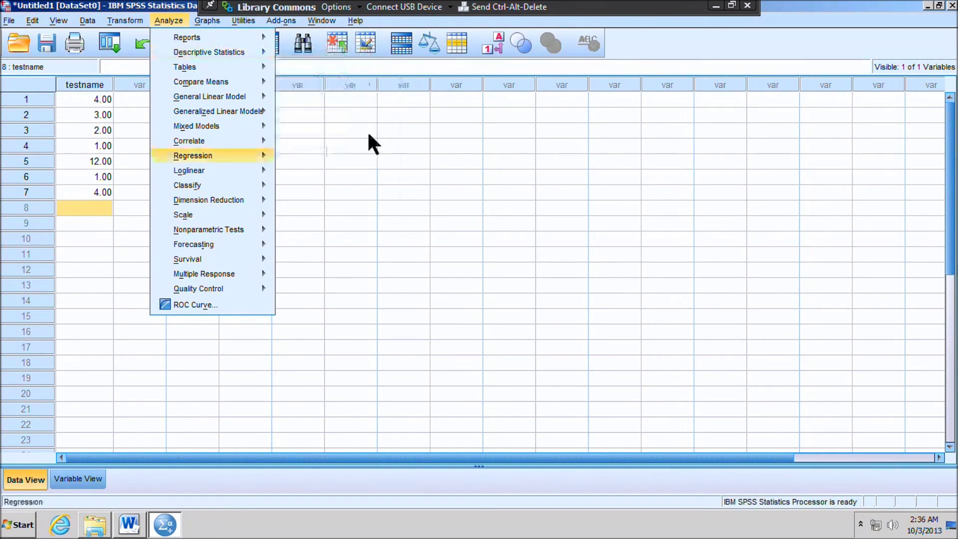
left_click(122, 10)
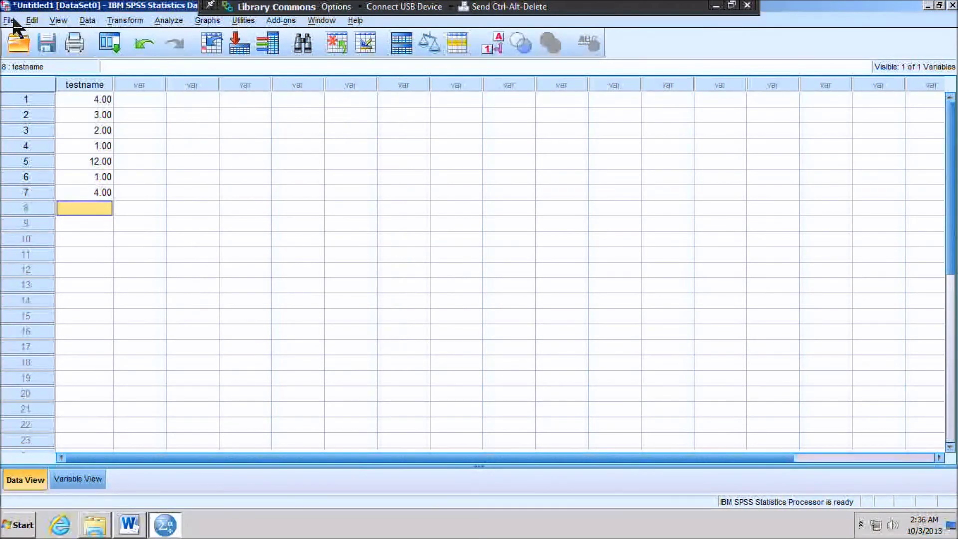
Step: Start Save As and choose Removable Disk (E:) as the destination
left_click(9, 20)
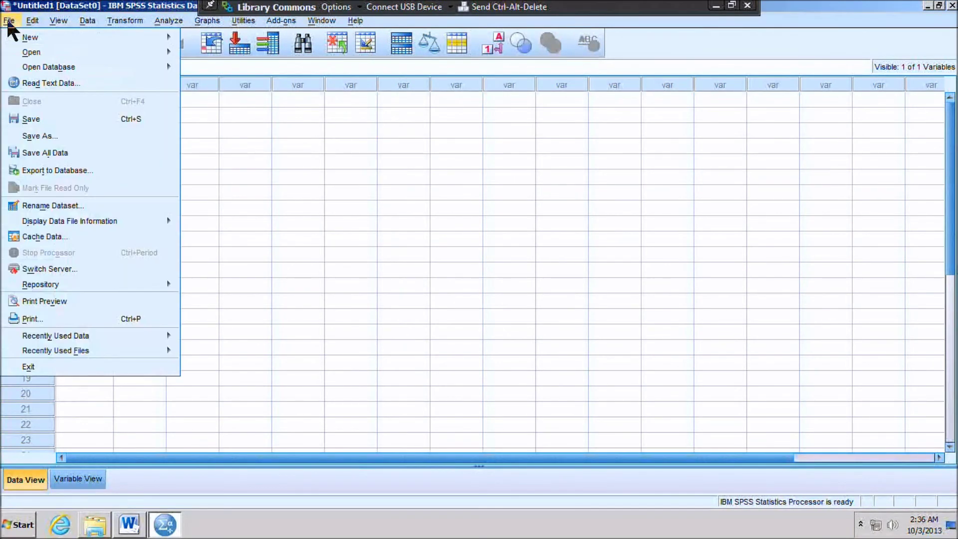
left_click(42, 137)
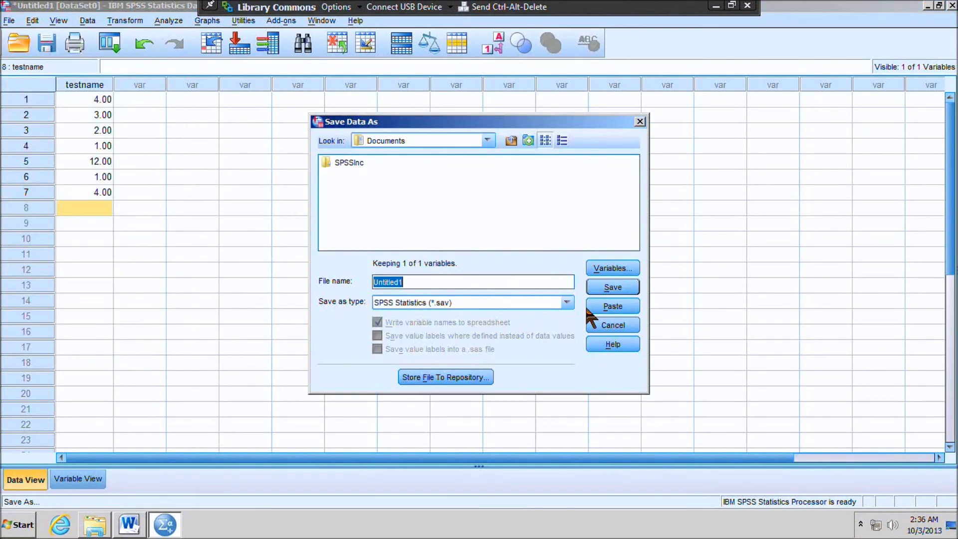
left_click(486, 141)
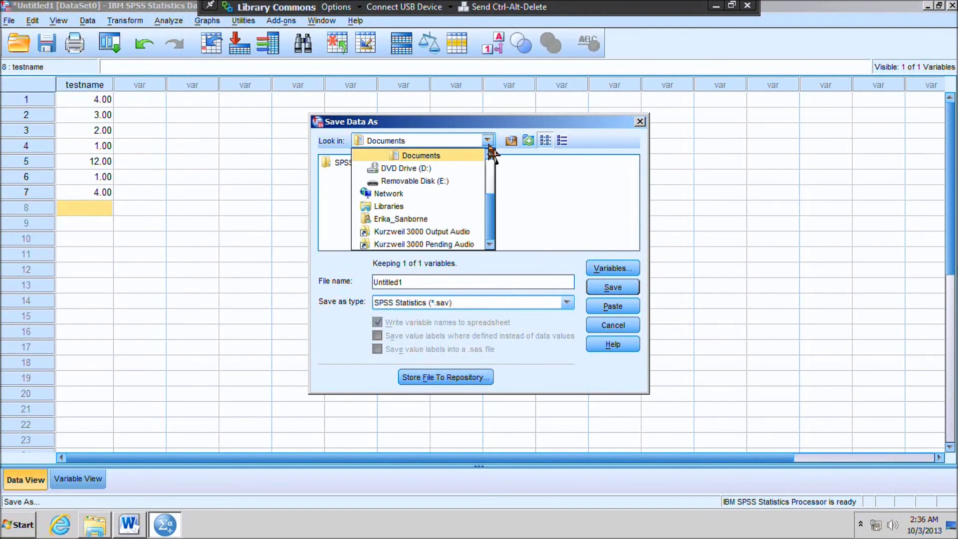
left_click(435, 180)
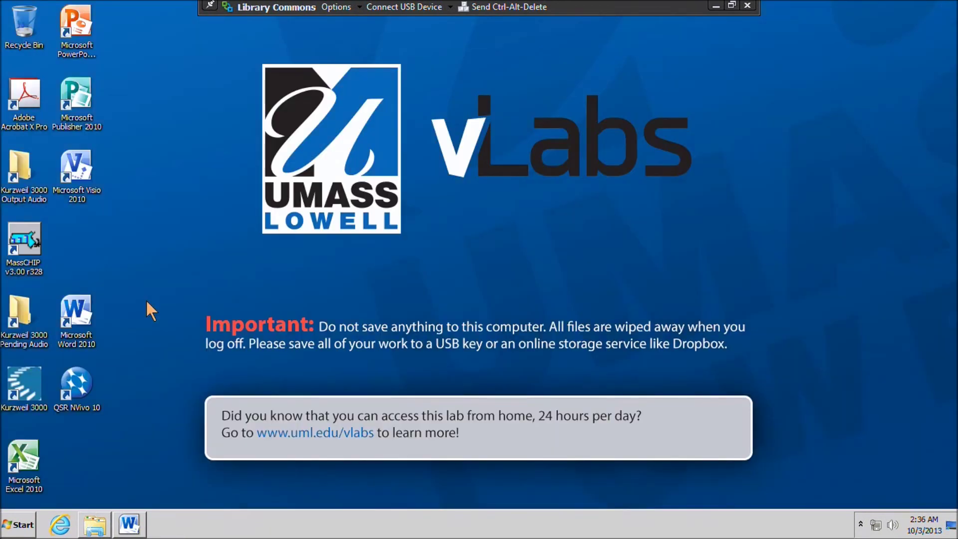
Step: Launch Adobe Photoshop CS6 Extended from the Start menu search for 'adobe'
left_click(22, 523)
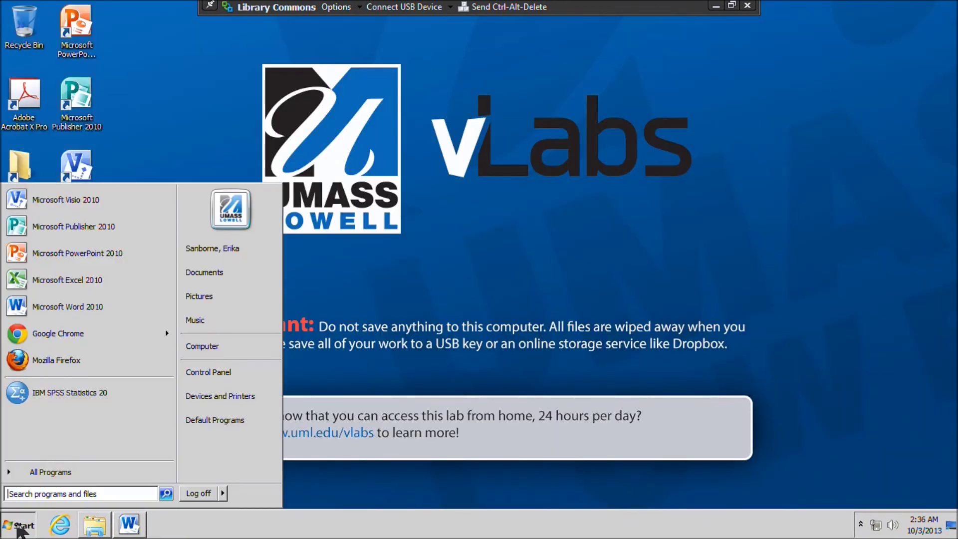
type("adobe")
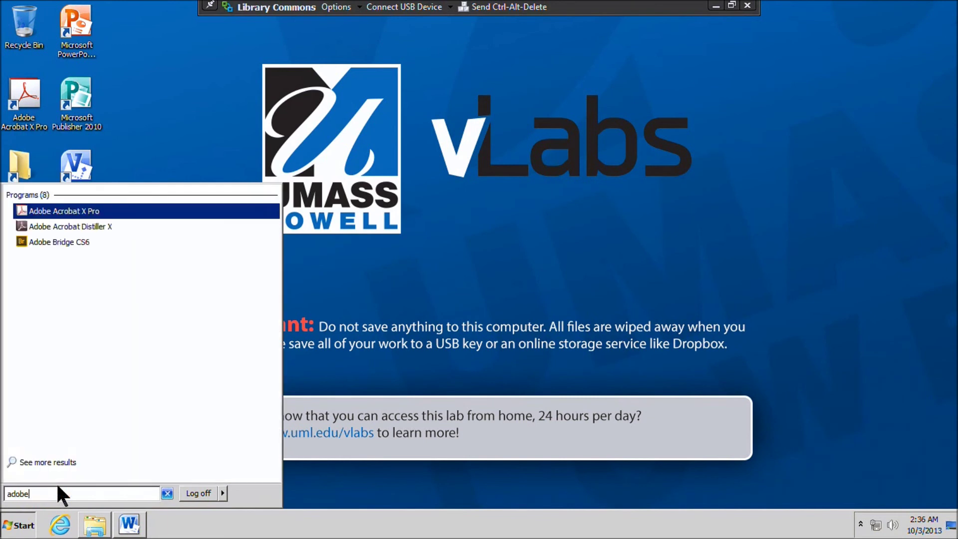
left_click(80, 313)
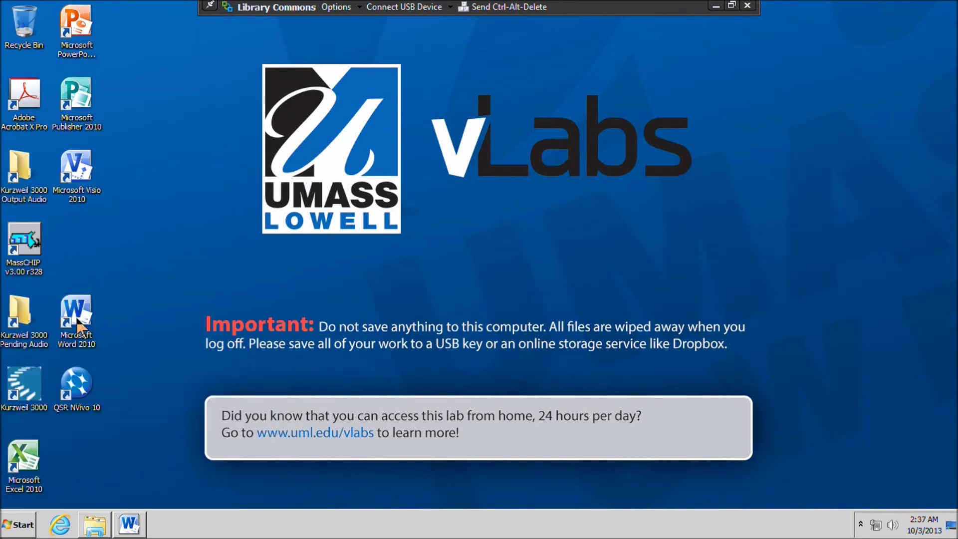